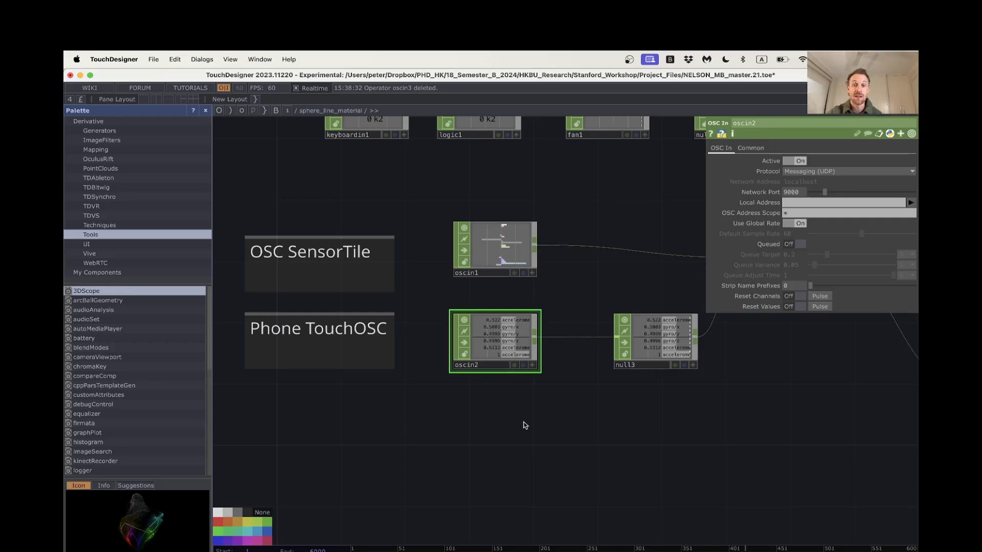
- Confirm oscin1 and oscin2 show no incoming channels, then shift the network view up slightly
scroll(517, 429, "down", 3)
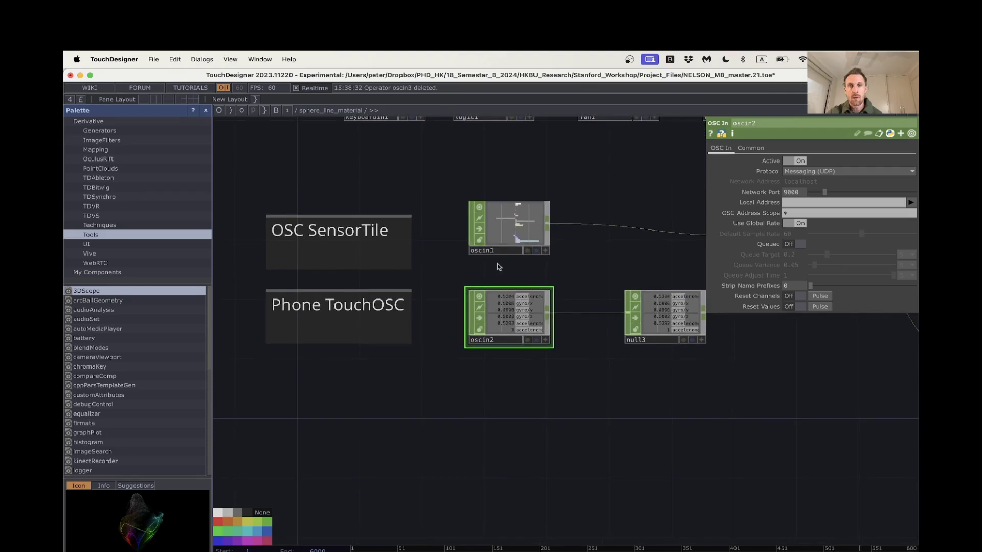
left_click(479, 228)
left_click(479, 318)
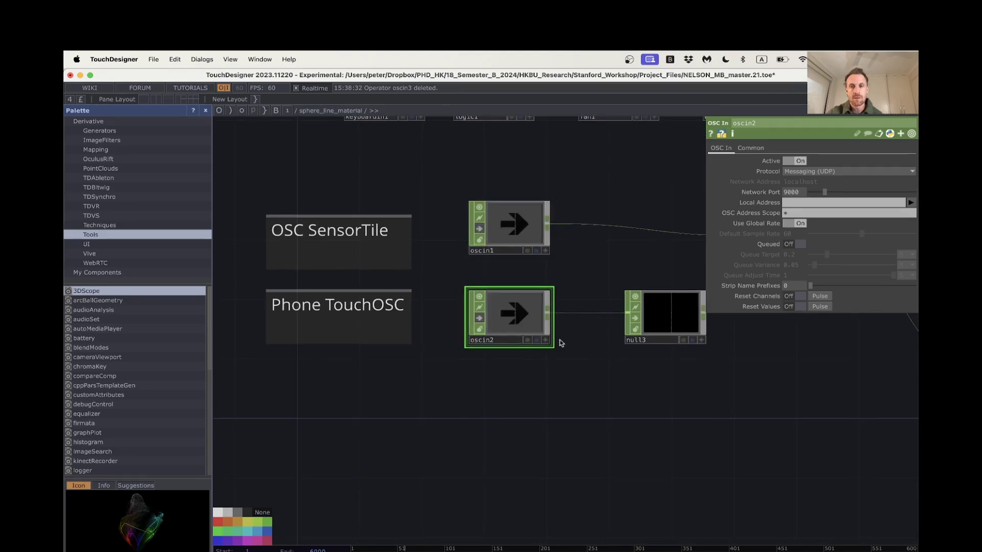
left_click_drag(478, 388, 491, 353)
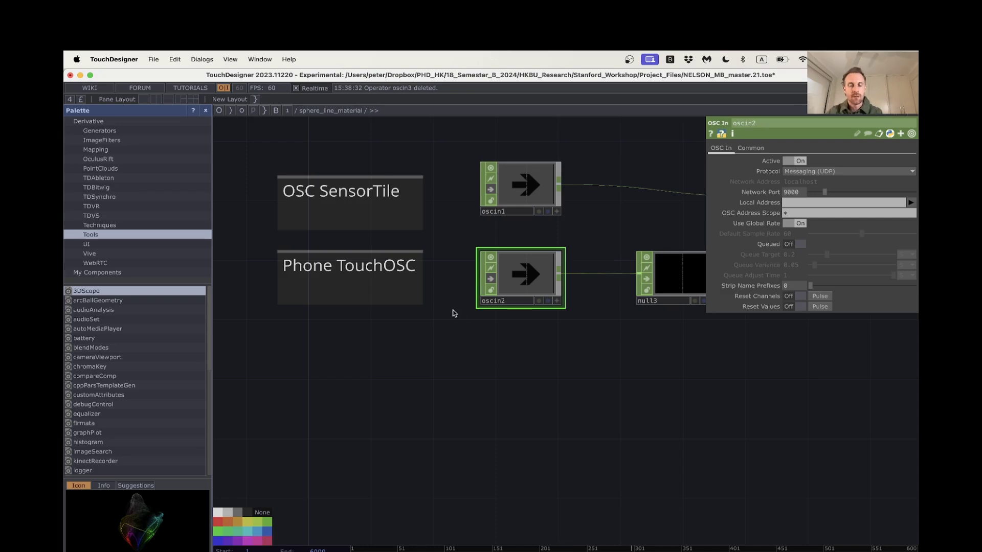
- Bring the Metabow OSC bridge forward, move its window up-left, and disconnect the SensorTile
key("super+Tab")
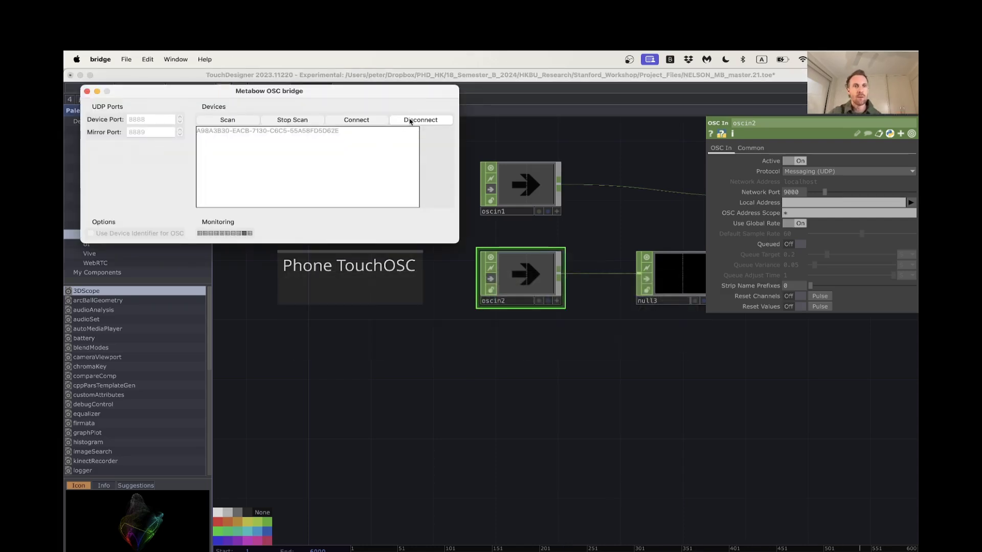
left_click_drag(416, 89, 393, 79)
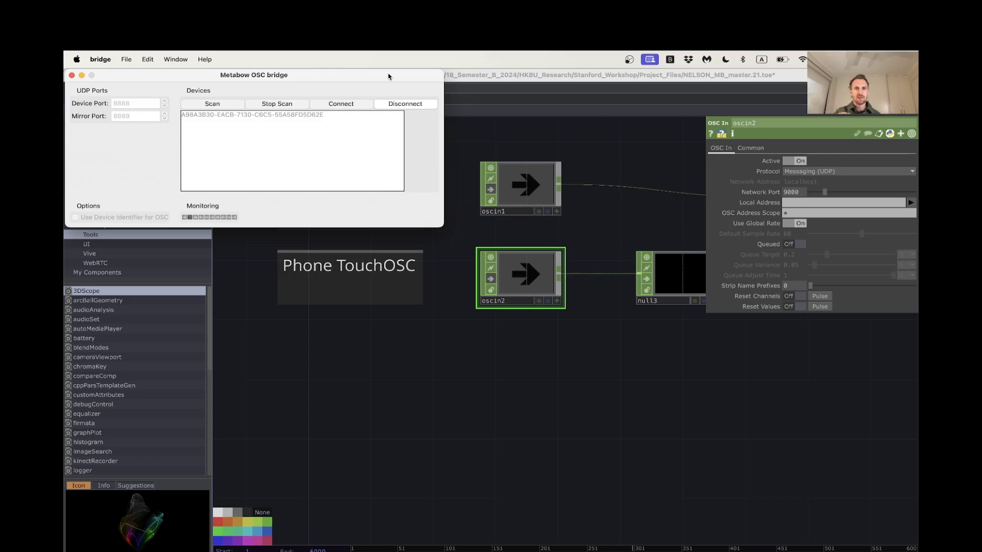
left_click(394, 105)
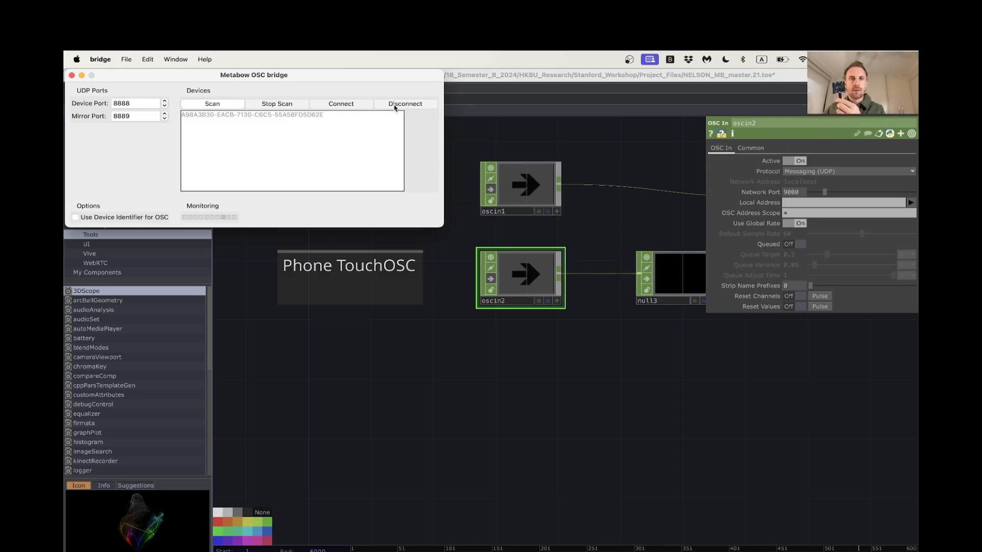
- Scan for the SensorTile, select it, stop scanning, and connect it to the bridge
left_click(211, 105)
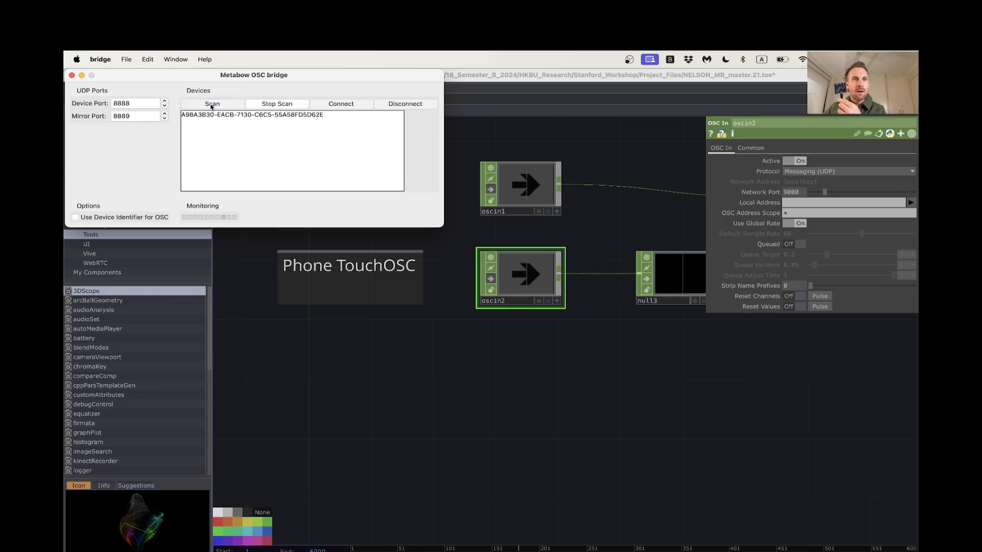
left_click(313, 115)
left_click(282, 115)
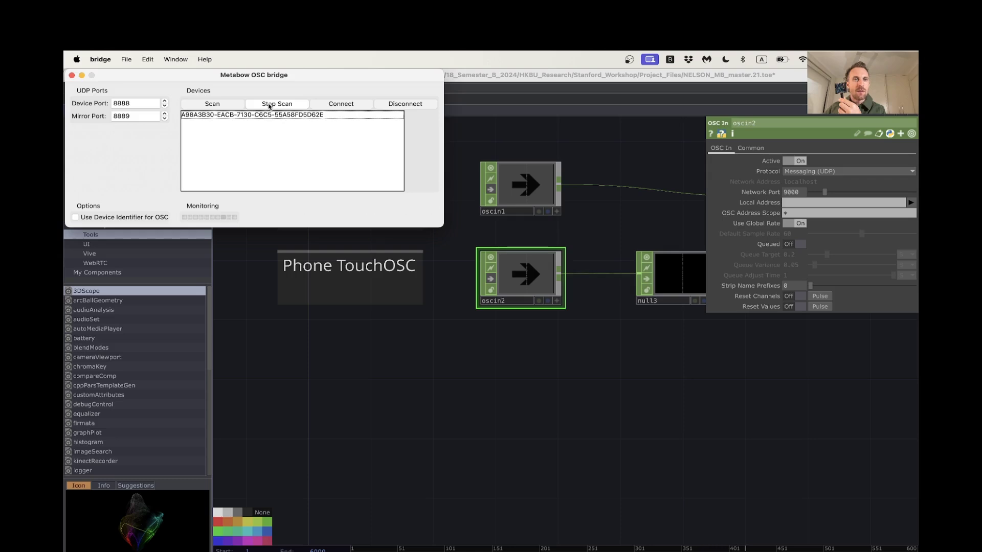
left_click(269, 115)
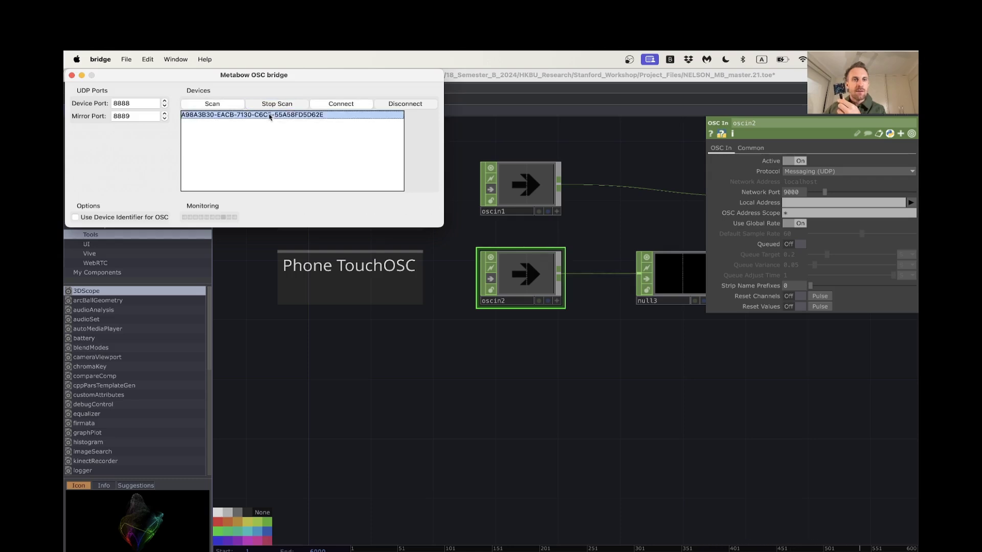
left_click(334, 105)
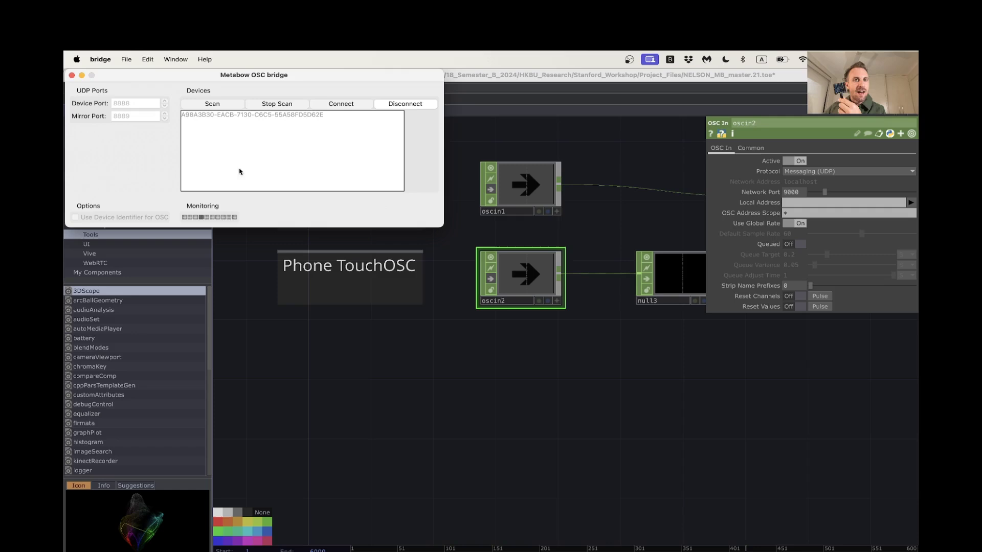
- Add a new OSC In CHOP, oscin3, placed below oscin2 in the TouchDesigner network
left_click(487, 371)
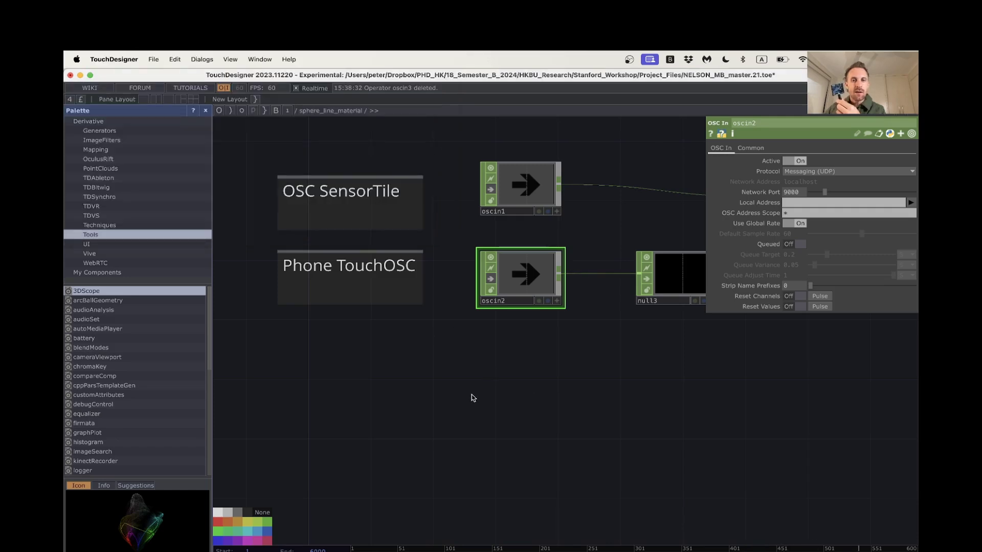
key("Tab")
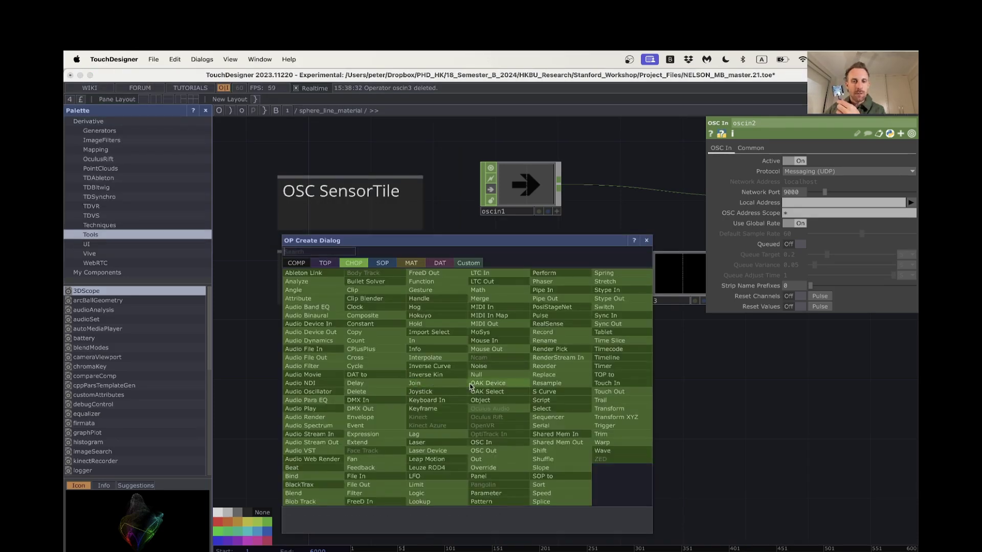
left_click(499, 445)
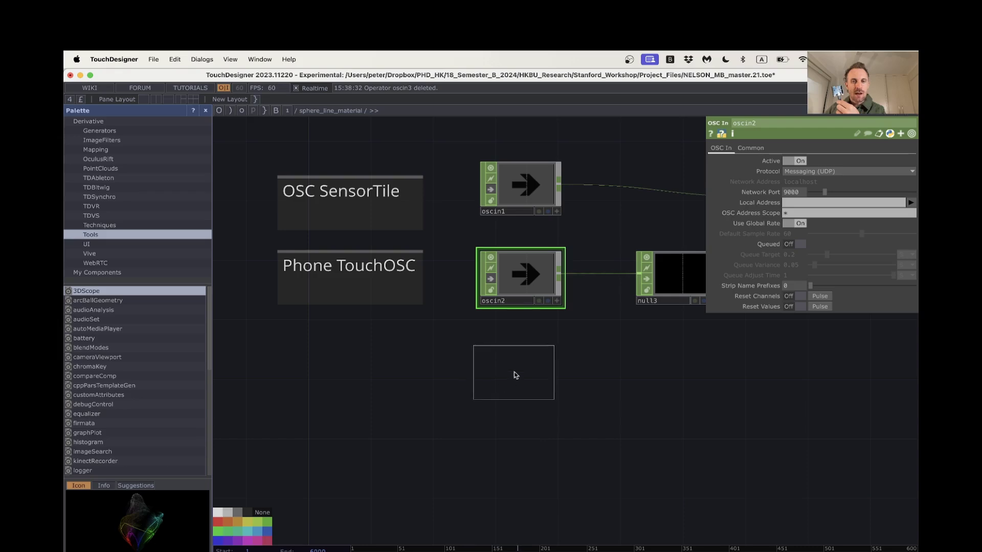
left_click(516, 369)
- Set oscin3's Network Port to 8888 and pan so oscin2 and oscin3 are visible
left_click(797, 192)
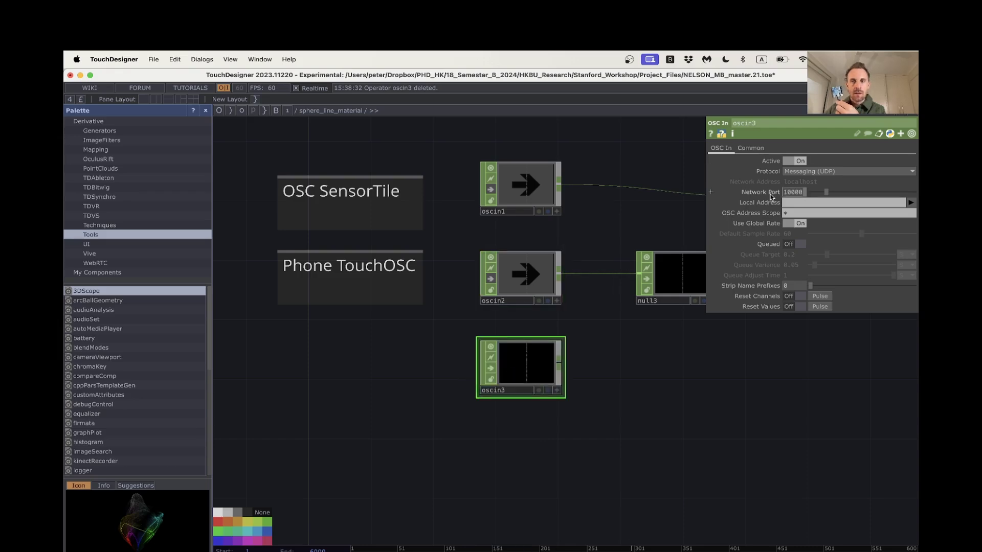
type("8888")
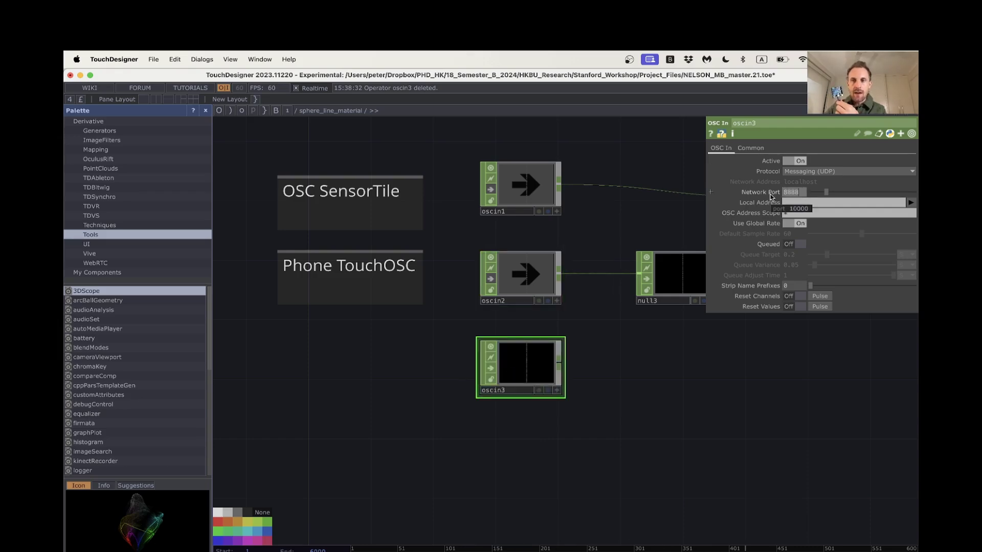
key("Return")
scroll(522, 382, "up", 5)
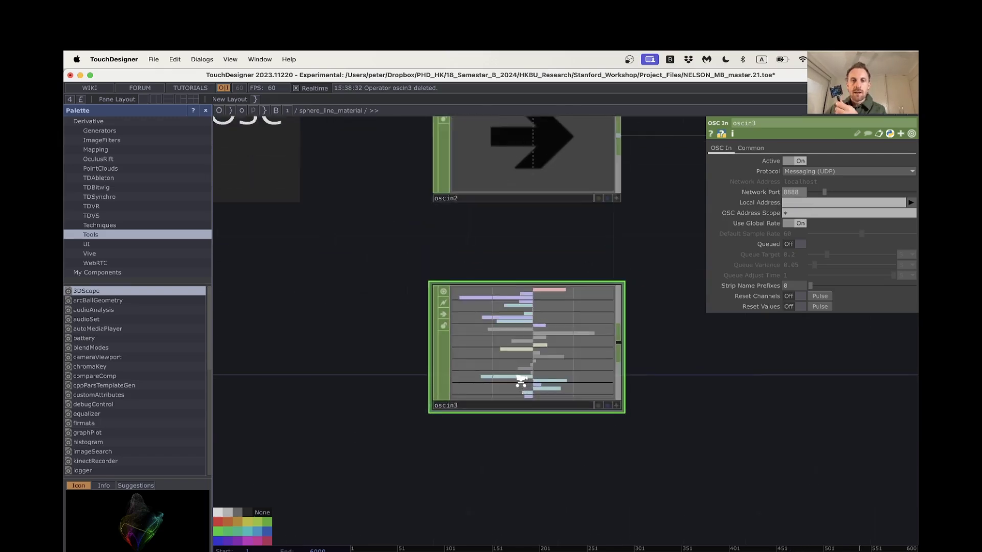
scroll(619, 383, "up", 3)
scroll(592, 384, "down", 2)
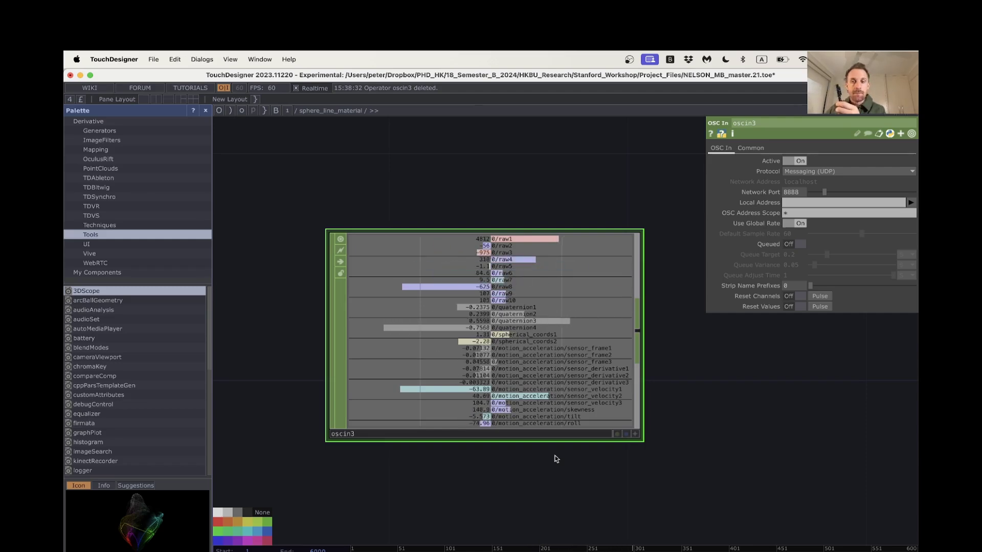
scroll(555, 457, "down", 2)
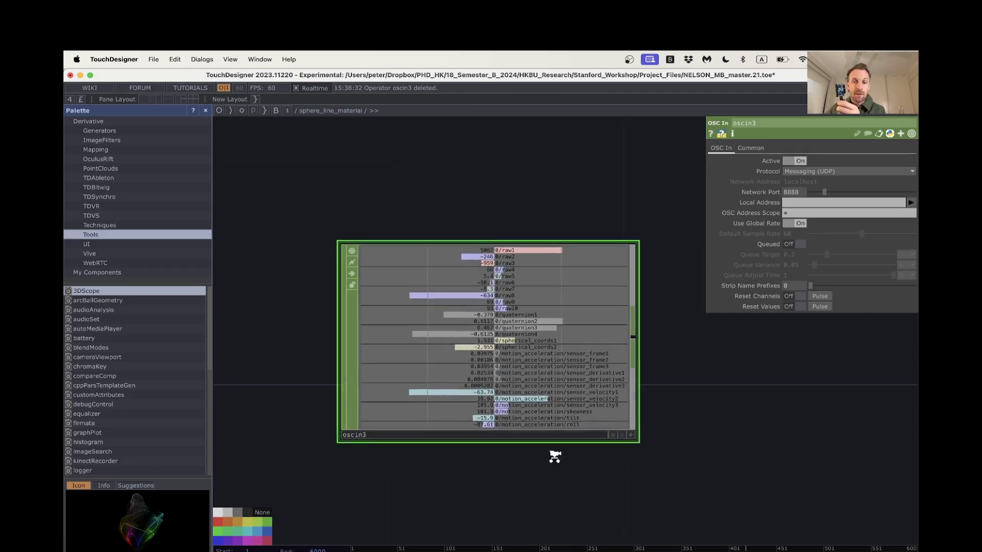
scroll(554, 457, "down", 3)
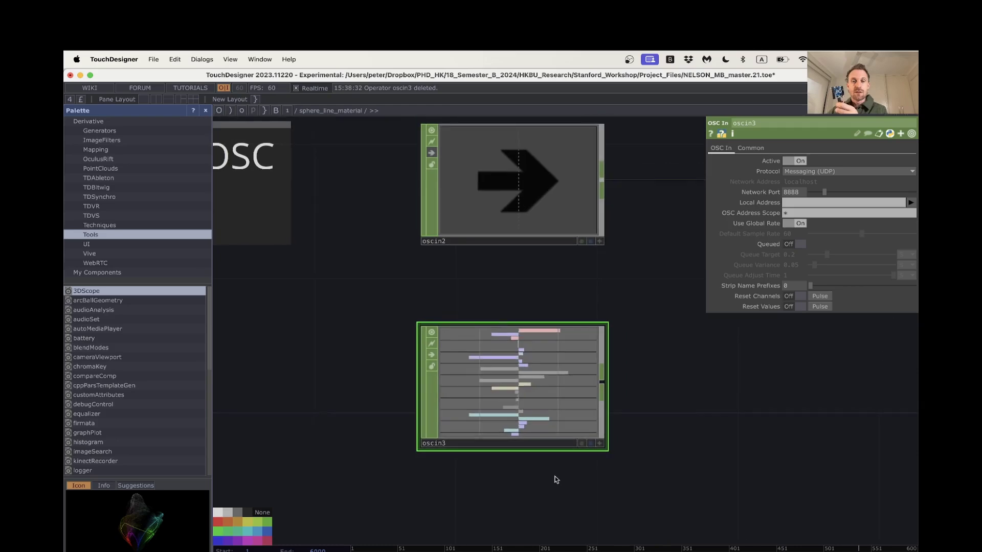
left_click_drag(563, 497, 570, 443)
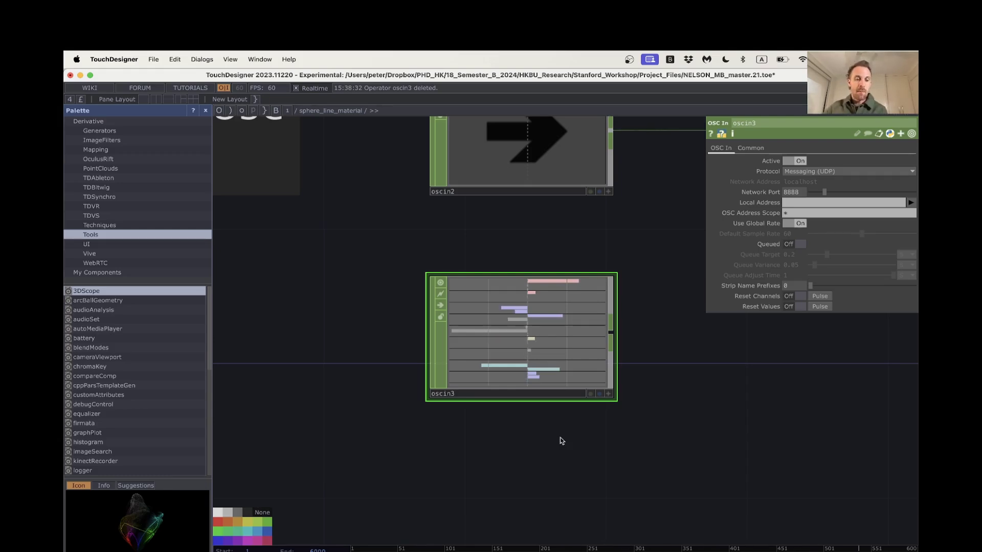
- Switch to the hexler.net TouchOSC page in Chrome and scroll to the Mobile/Desktop downloads
key("super+Tab")
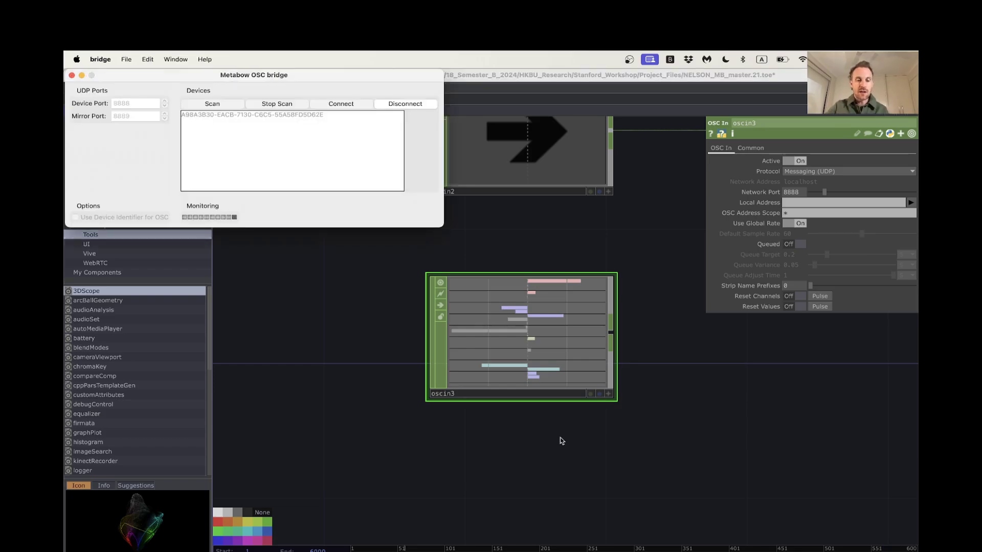
key("super+Tab")
key("super+Tab")
key("Tab")
key("Tab")
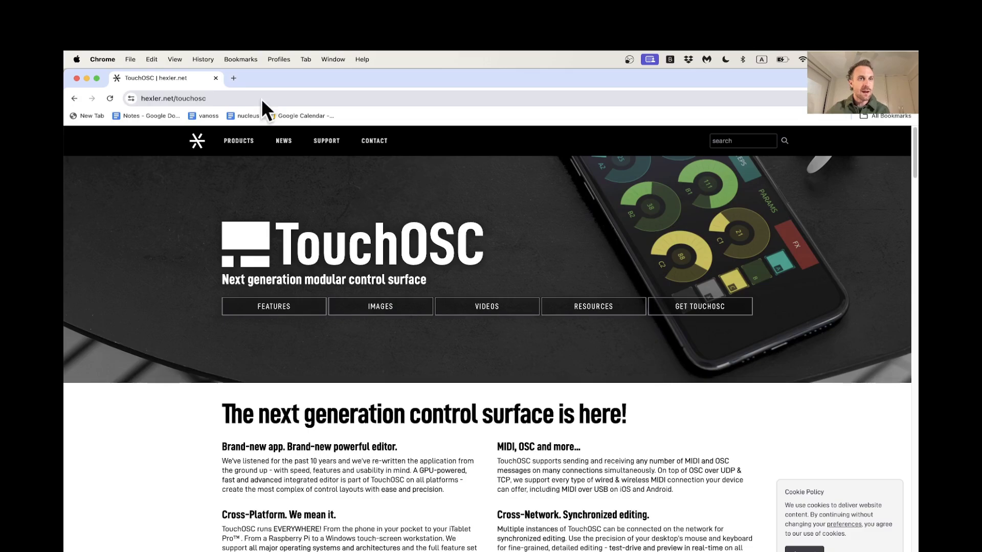
scroll(251, 264, "down", 8)
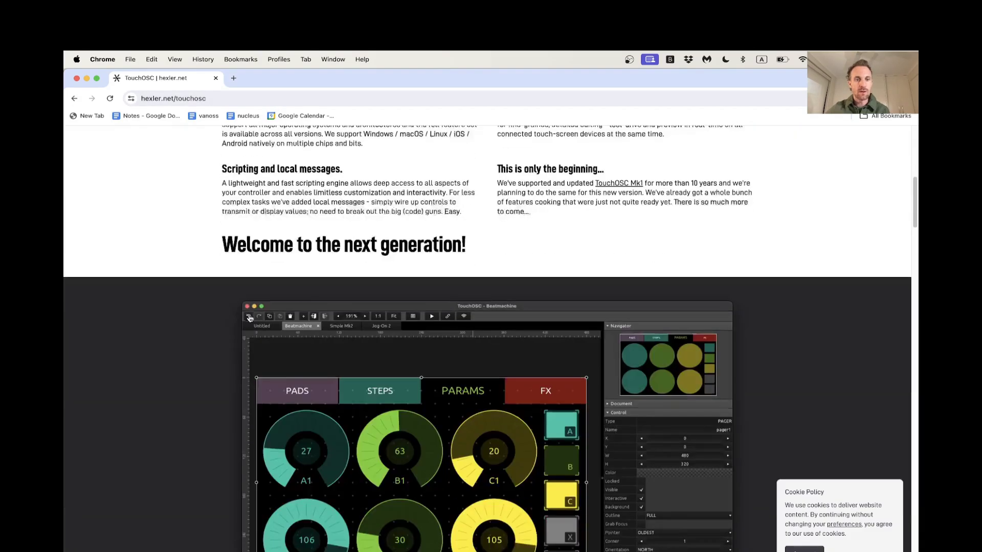
scroll(250, 318, "down", 20)
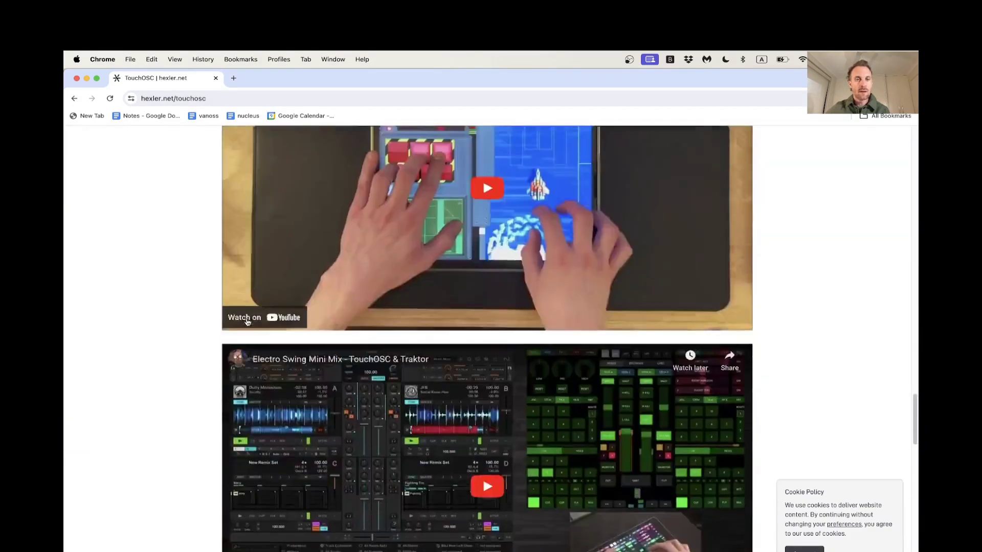
scroll(247, 322, "down", 20)
scroll(276, 345, "up", 2)
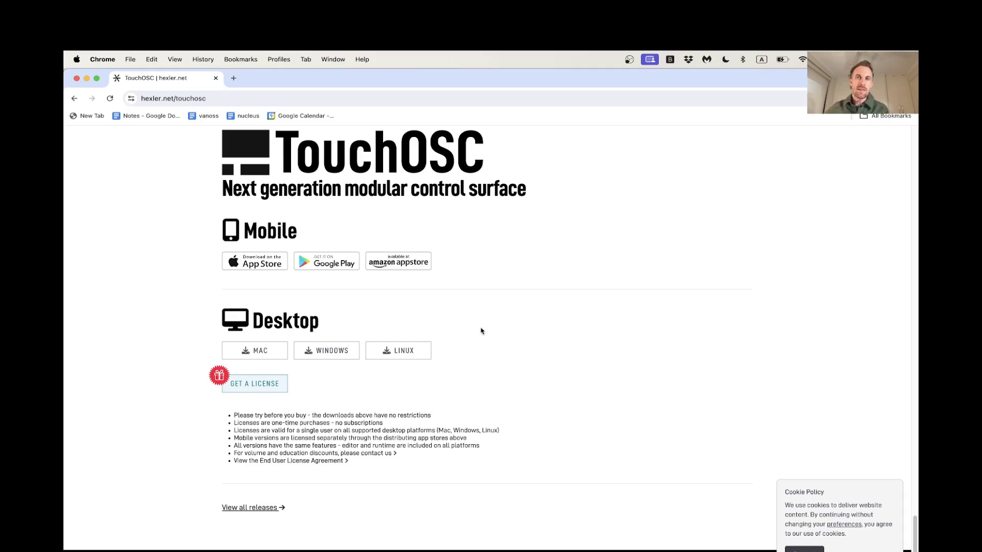
- Launch TouchOSC Bridge by searching 'touch' in Spotlight, then check its menu-bar options
key("super+space")
type("touch")
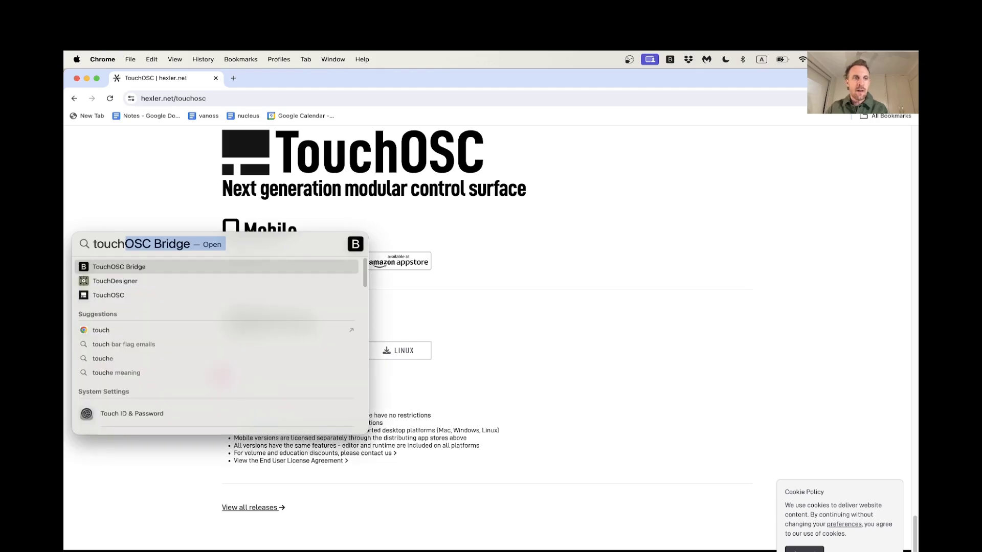
key("Return")
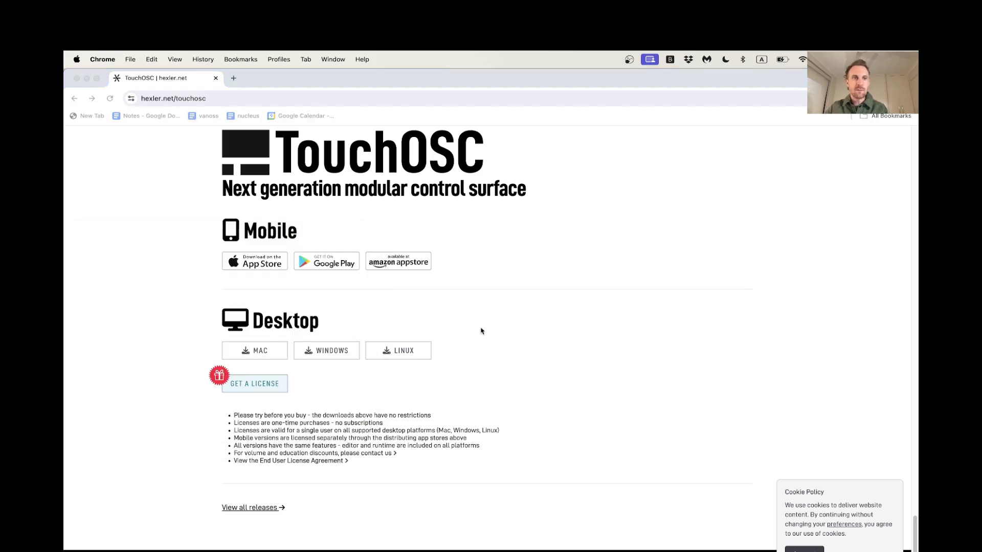
left_click(670, 59)
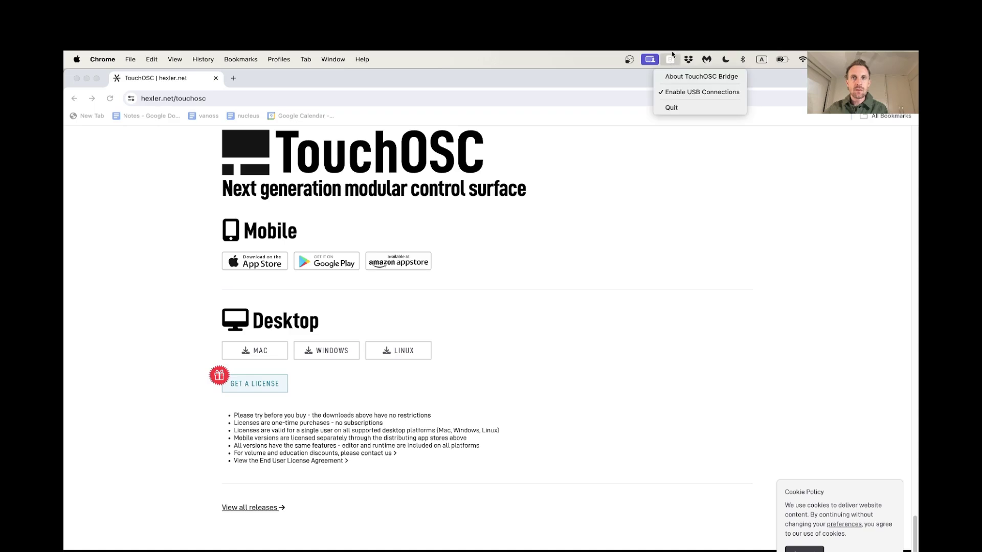
left_click(671, 60)
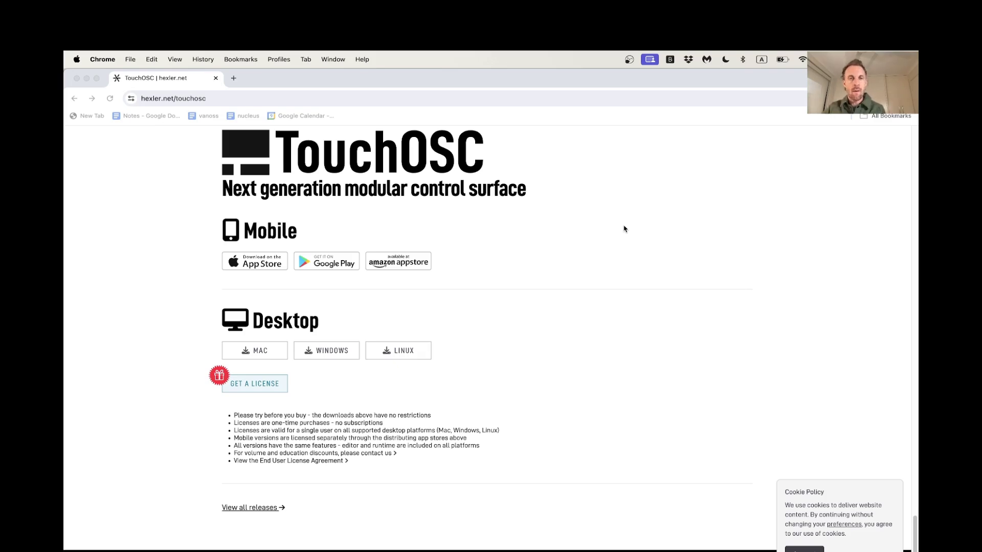
- Switch back to TouchDesigner
key("super+Tab")
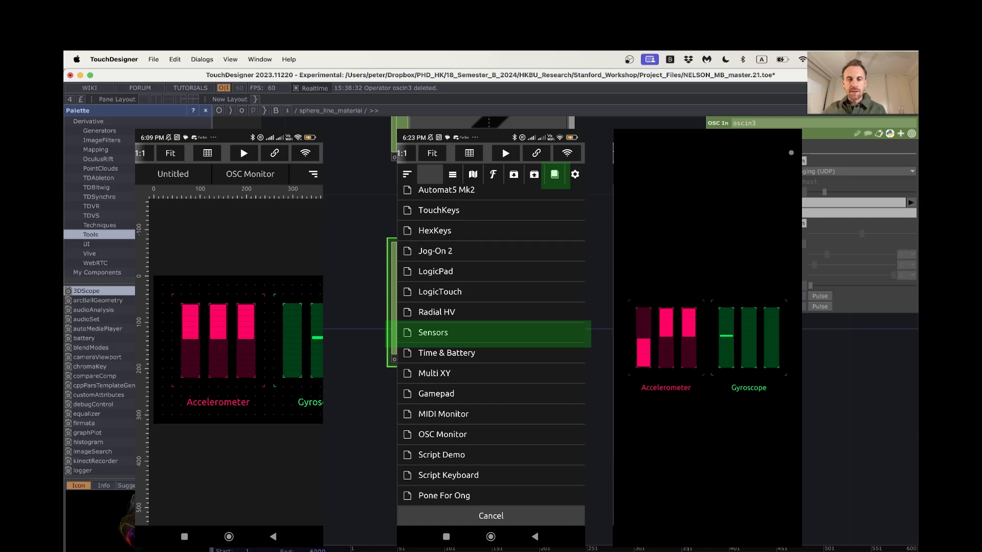
- Add an OSC In CHOP, oscin4, below oscin3 with its Network Port set to 9000
key("Tab")
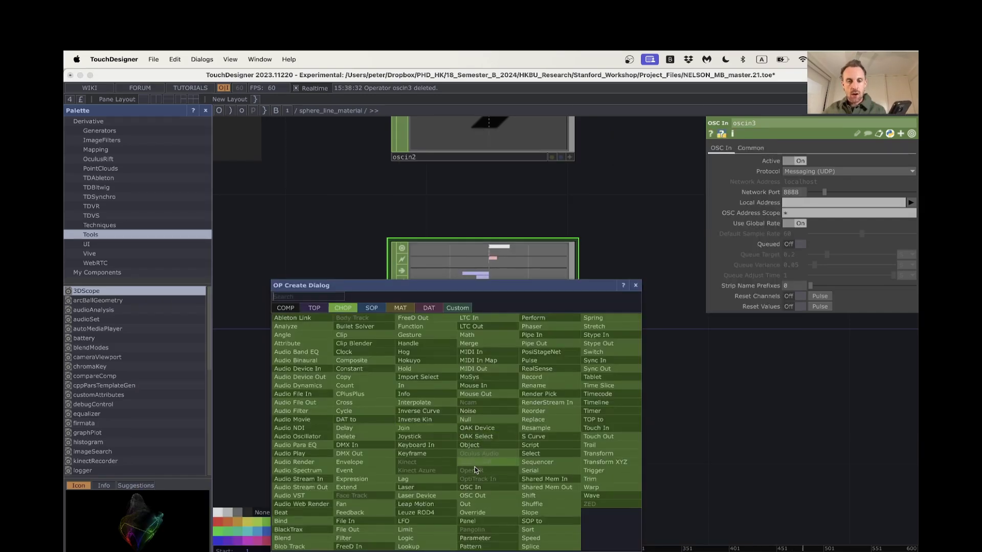
left_click(490, 492)
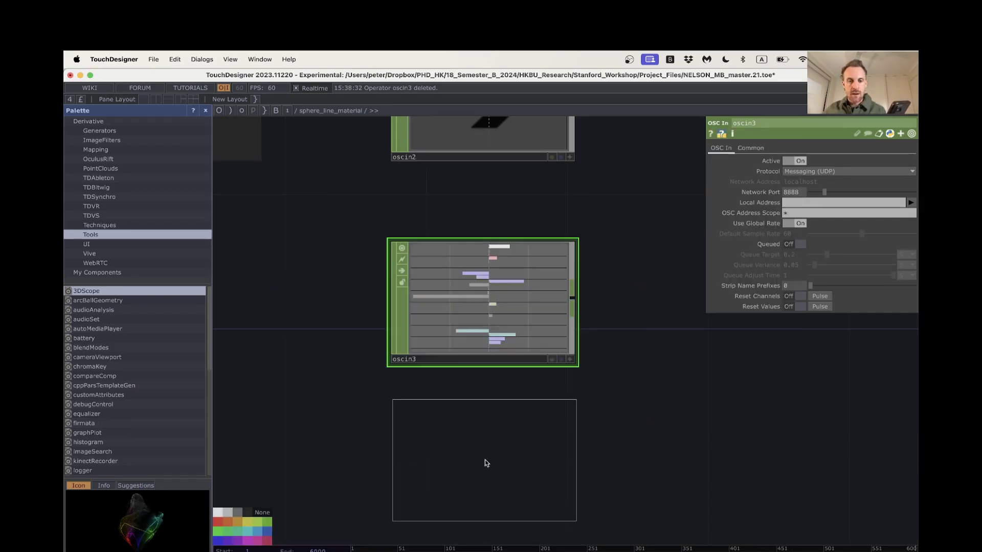
left_click(486, 463)
scroll(588, 409, "down", 3)
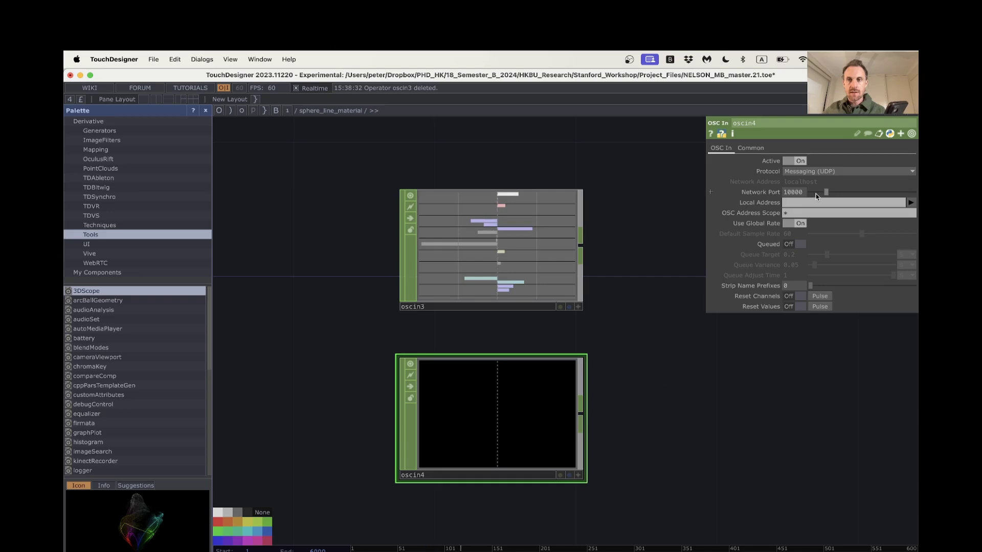
type("9")
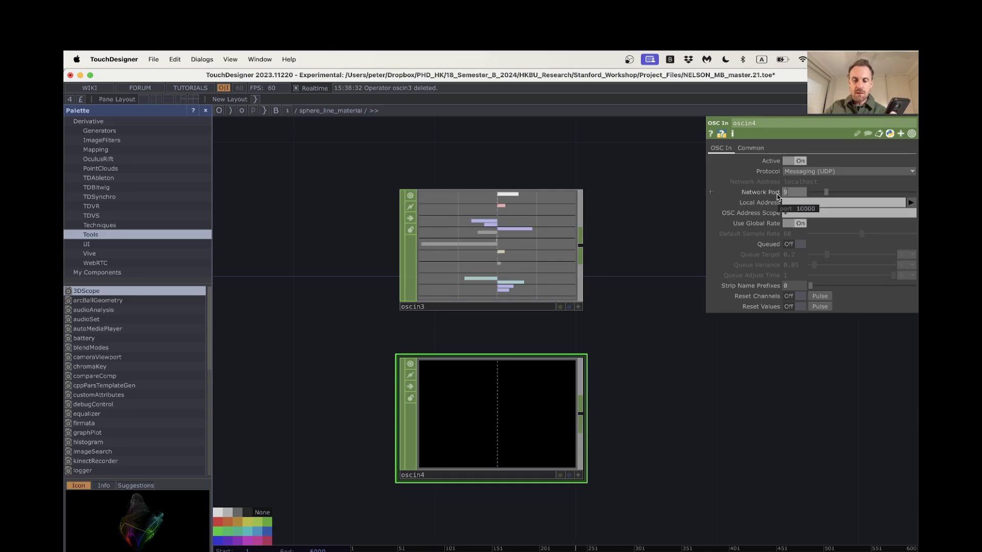
key("Return")
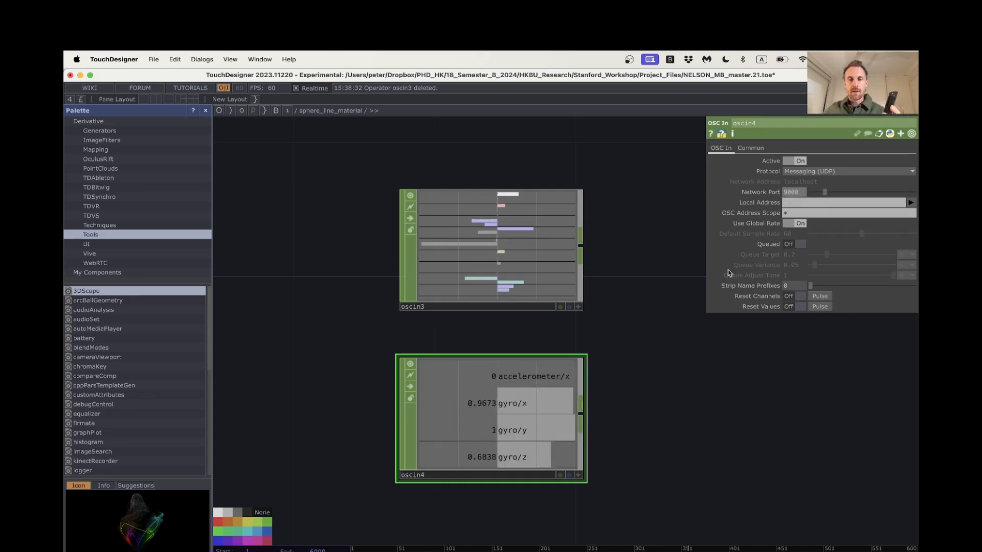
scroll(667, 427, "up", 2)
scroll(706, 422, "up", 2)
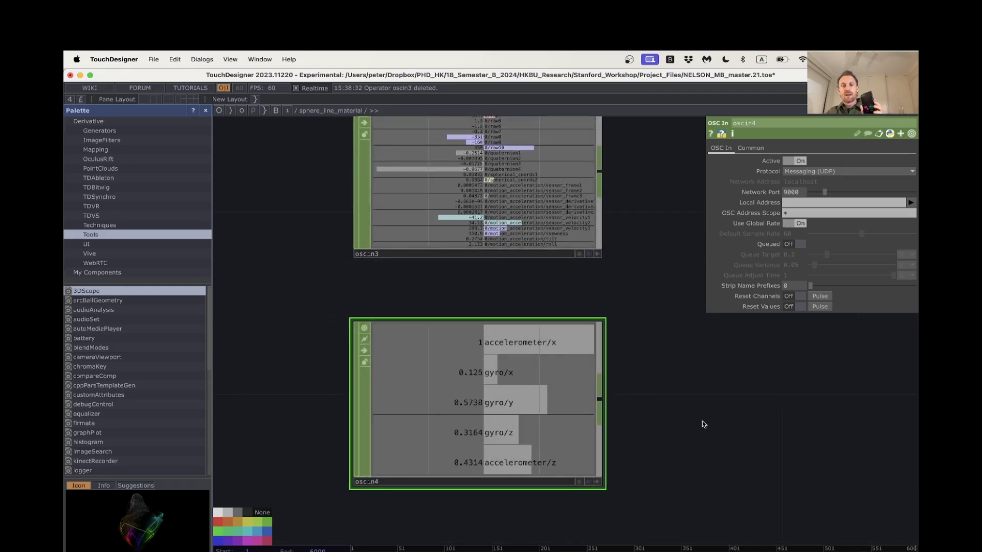
scroll(703, 424, "down", 2)
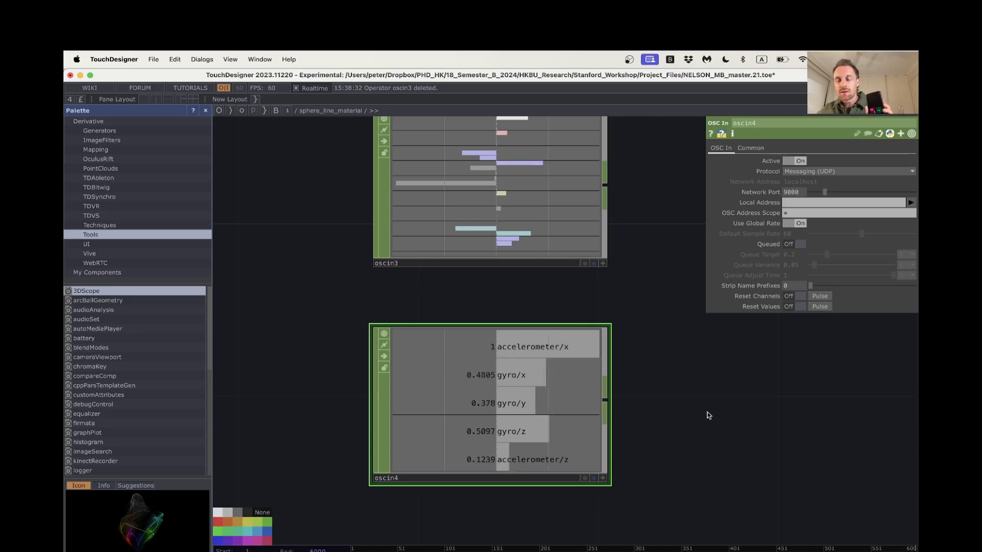
scroll(705, 415, "down", 3)
left_click_drag(703, 415, 644, 413)
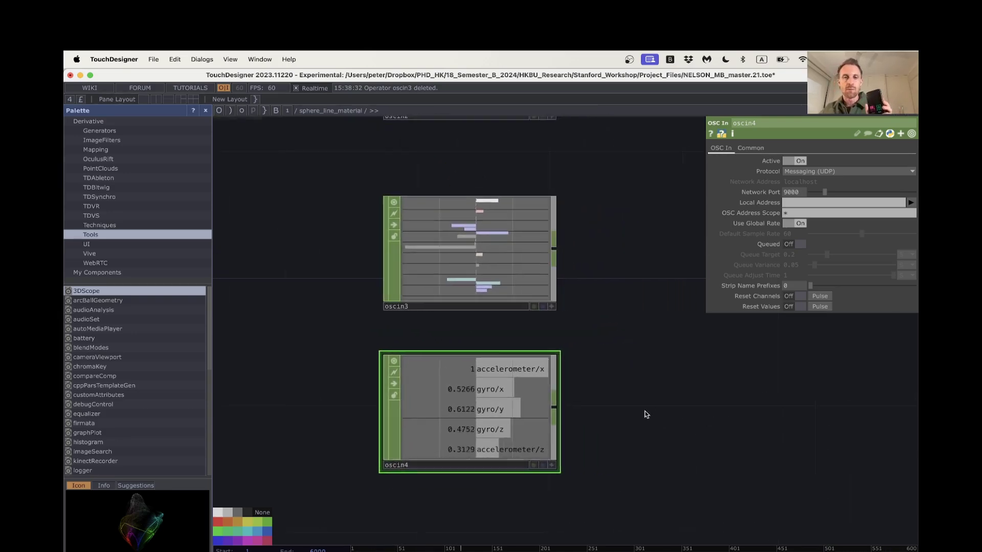
scroll(643, 407, "up", 3)
scroll(636, 406, "up", 3)
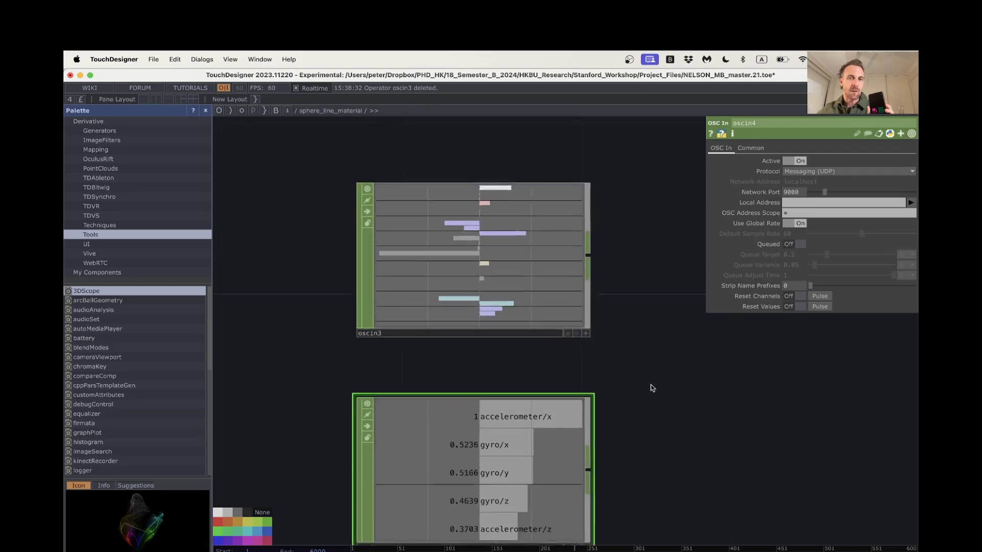
left_click_drag(621, 351, 714, 383)
scroll(701, 413, "up", 2)
scroll(704, 419, "down", 1)
scroll(701, 371, "down", 2)
scroll(714, 385, "down", 1)
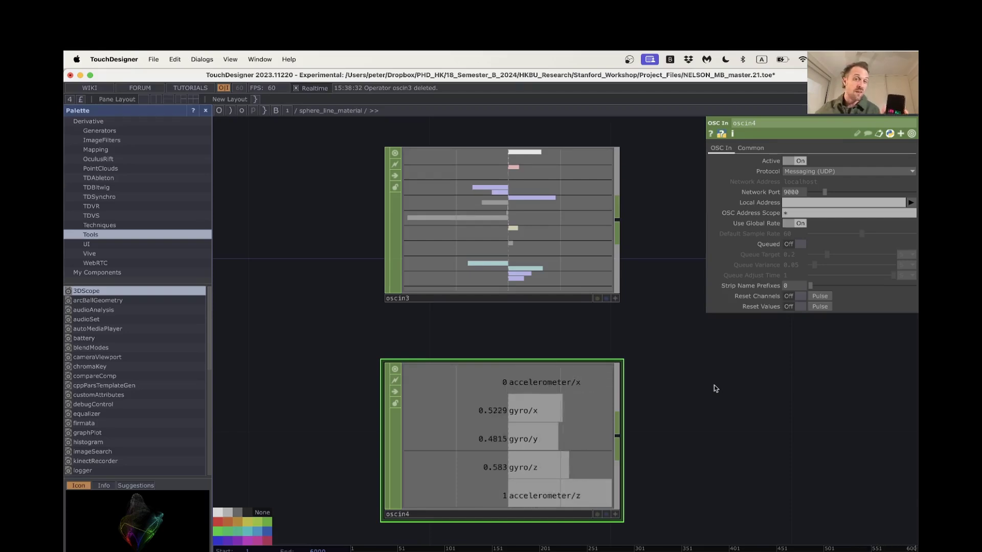
left_click_drag(690, 385, 734, 423)
scroll(664, 367, "down", 1)
scroll(647, 368, "up", 3)
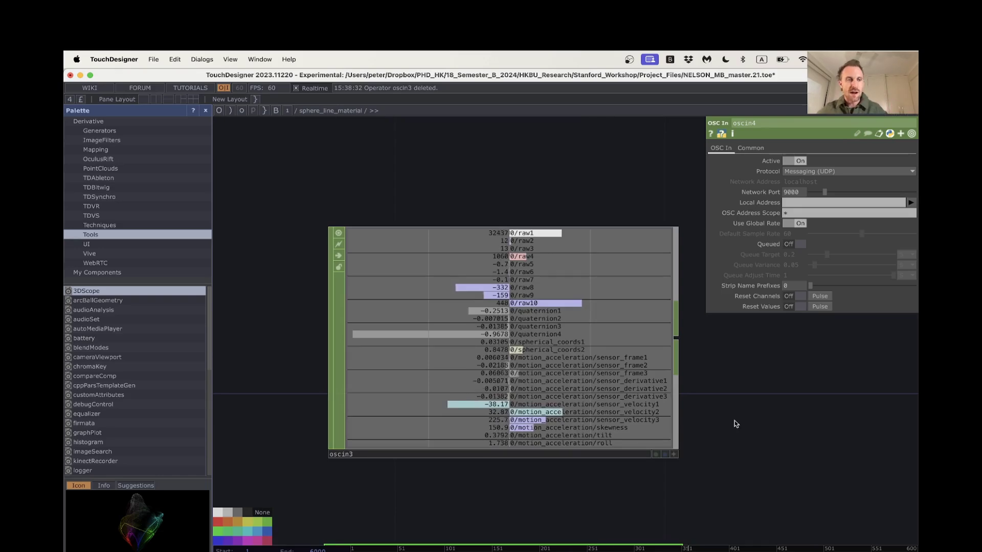
scroll(737, 433, "down", 1)
left_click_drag(741, 440, 714, 373)
scroll(714, 372, "down", 5)
scroll(714, 372, "up", 2)
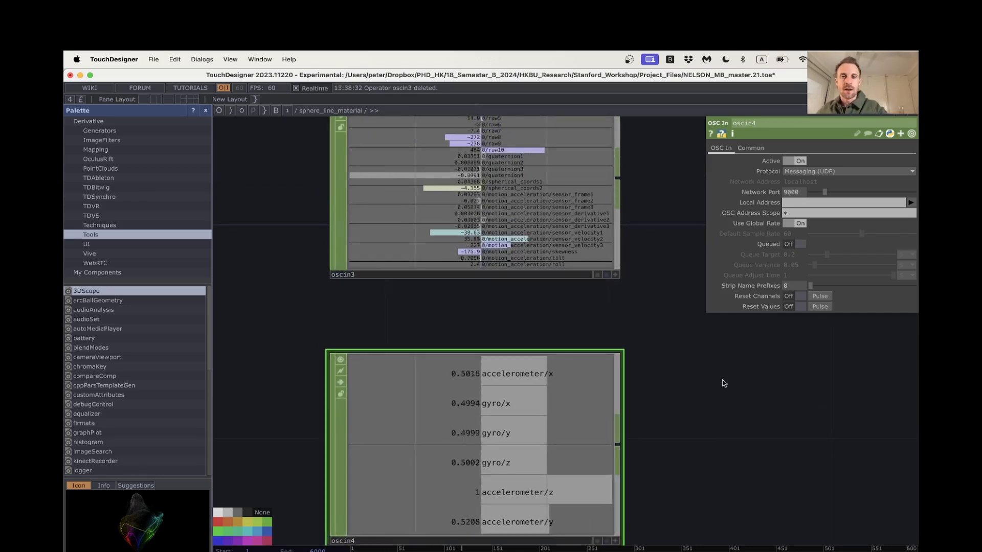
left_click_drag(723, 383, 731, 415)
scroll(731, 416, "down", 1)
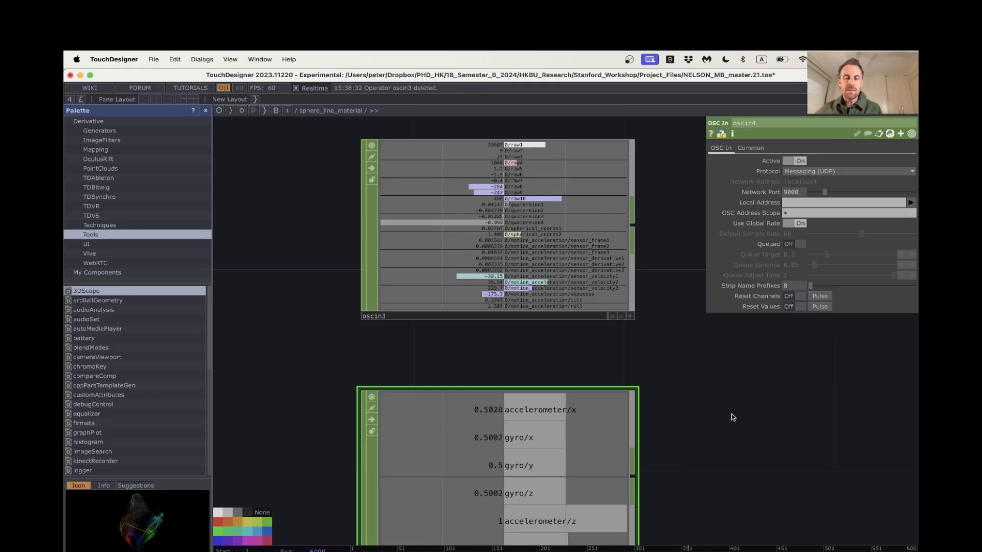
scroll(741, 406, "down", 2)
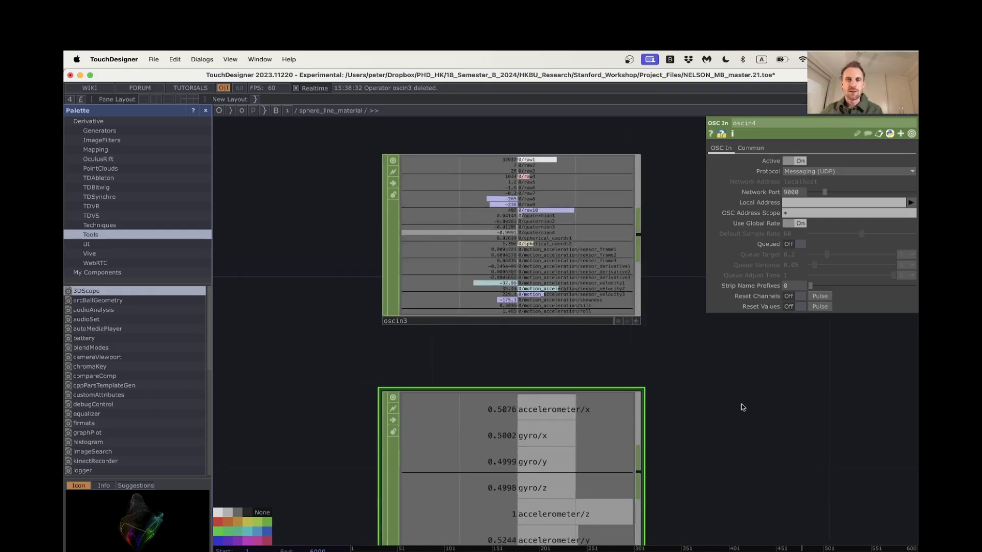